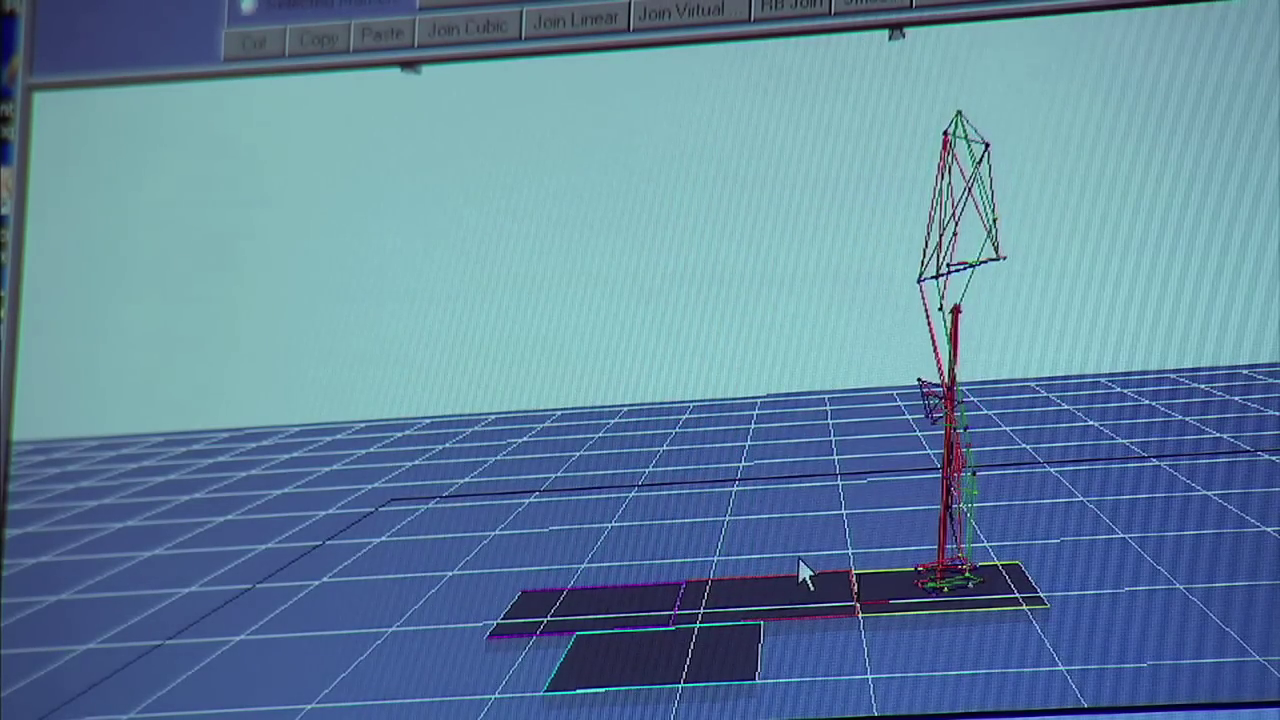
- Orbit the 3D view to an elevated angle looking down the walkway along the force plates
{"action": "mouse_move", "coordinate": [753, 587]}
{"action": "left_mouse_down"}
{"action": "mouse_move", "coordinate": [1167, 523]}
{"action": "mouse_move", "coordinate": [1088, 531]}
{"action": "left_mouse_up"}
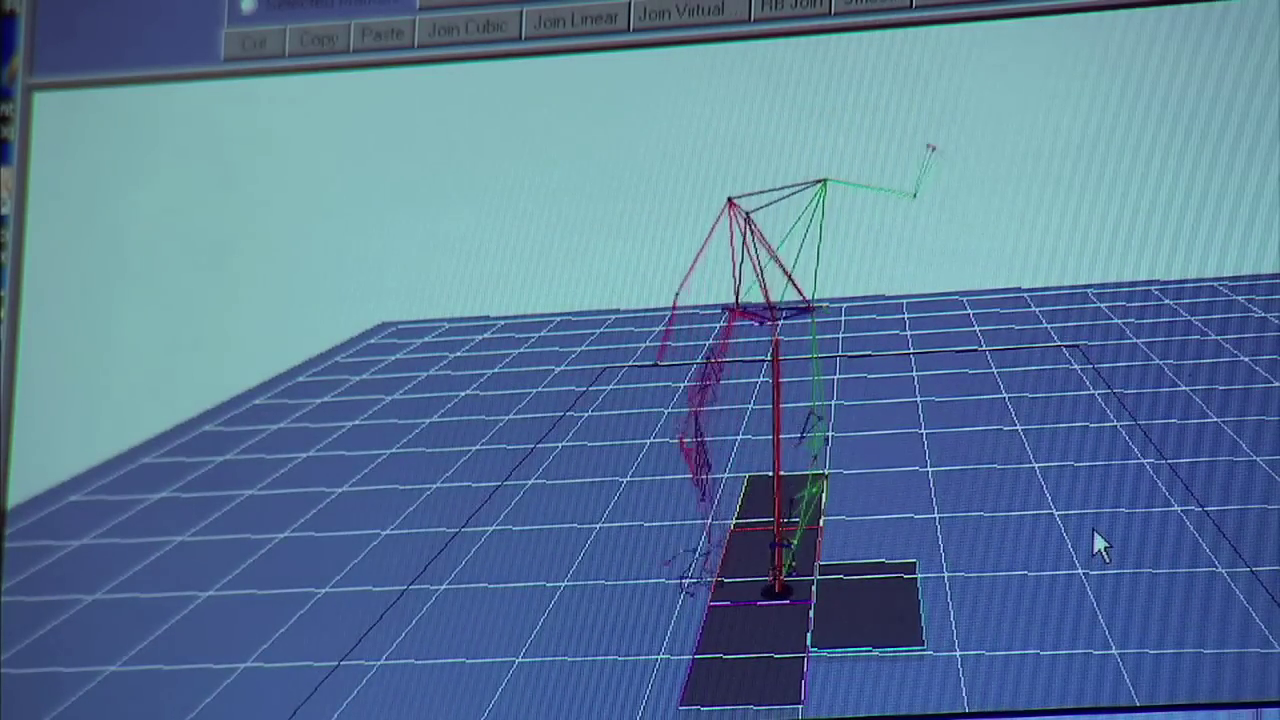